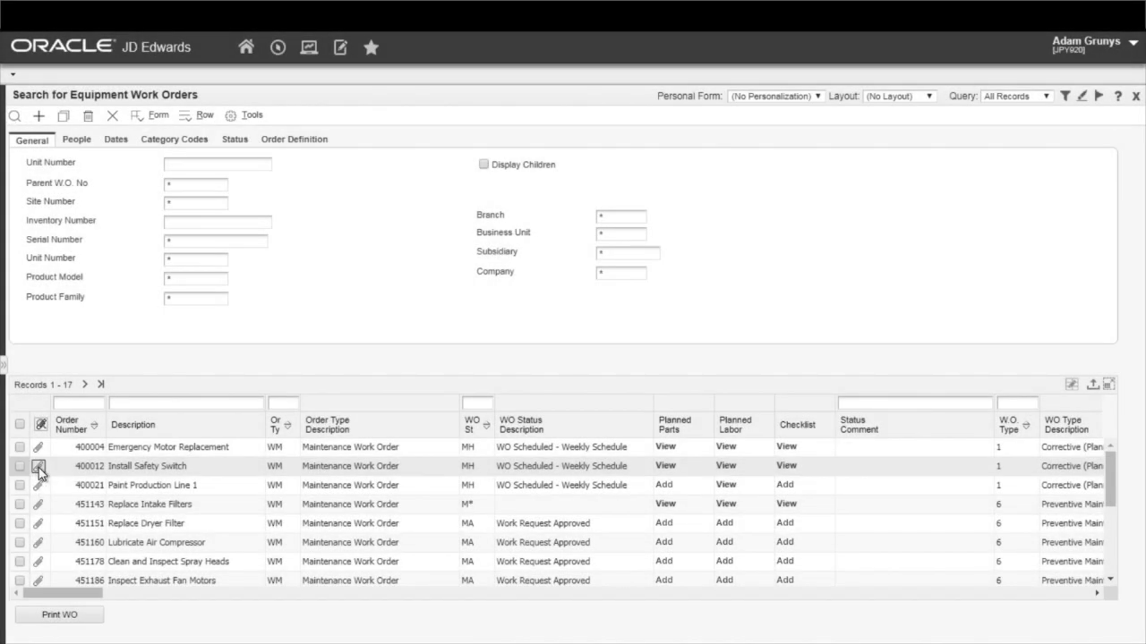
Attach LOTO.pdf from the Desktop to work order 400012 as a local file attachment.
left_click(39, 468)
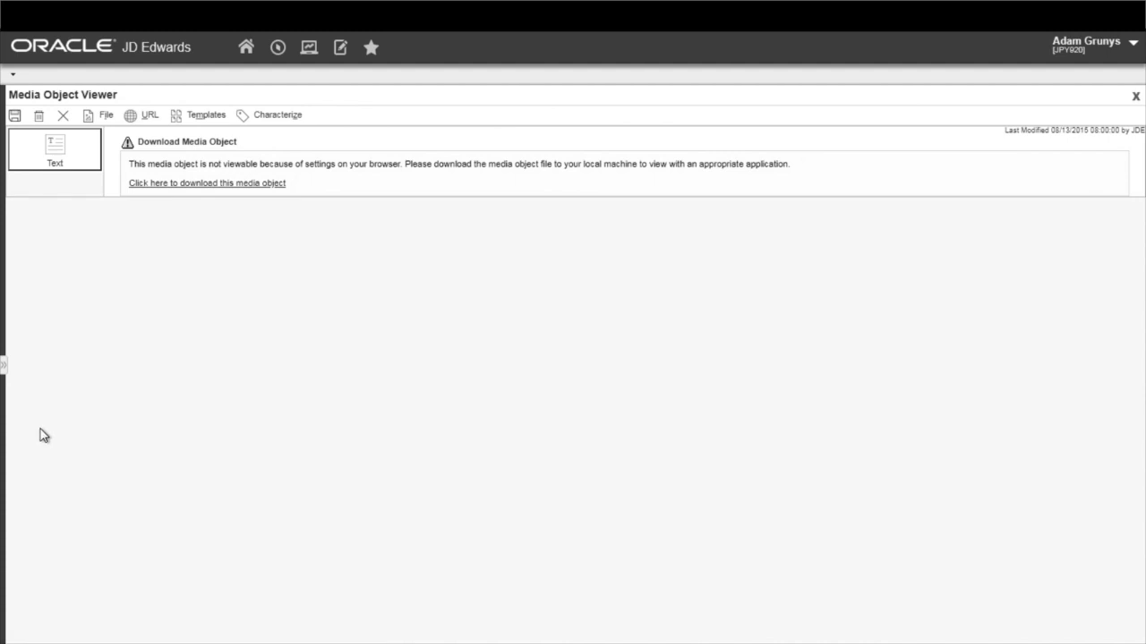
left_click(98, 117)
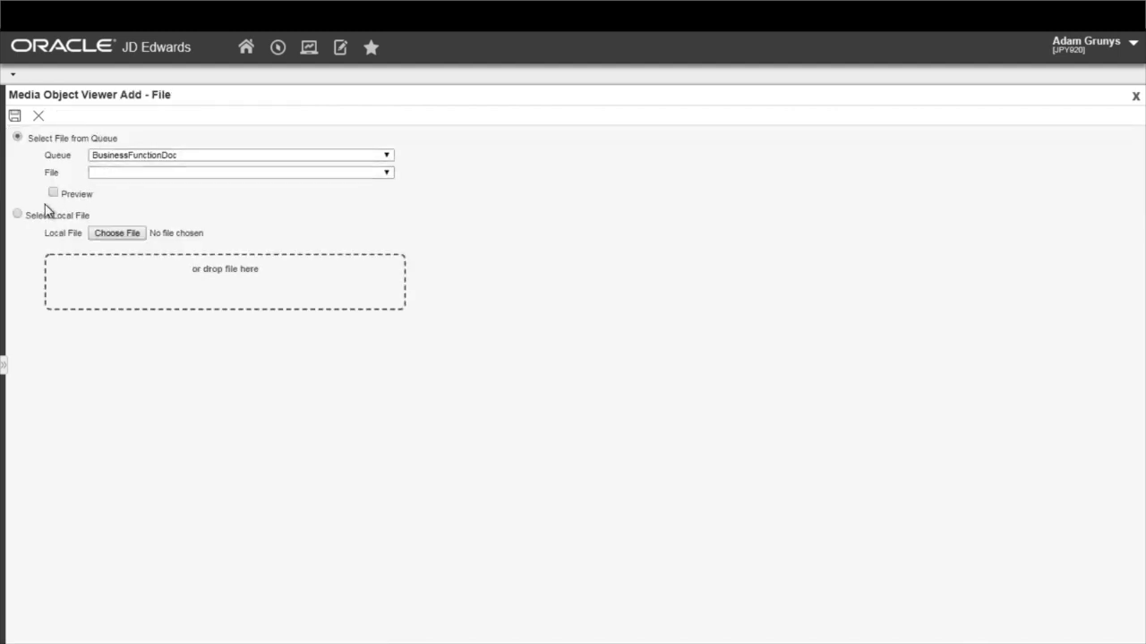
left_click(19, 216)
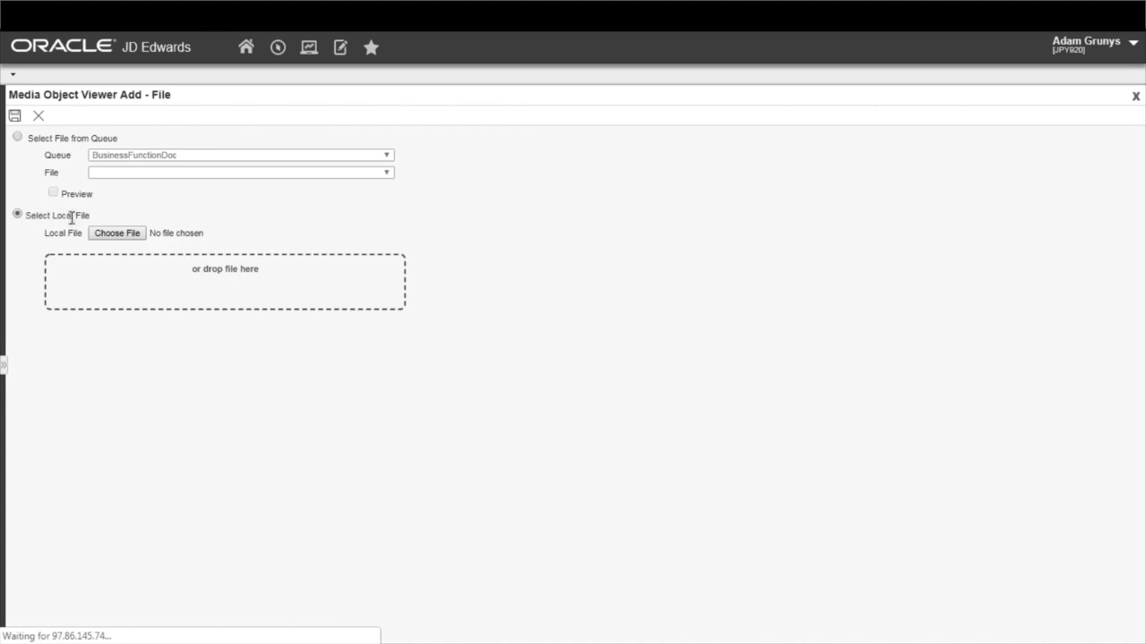
left_click(104, 235)
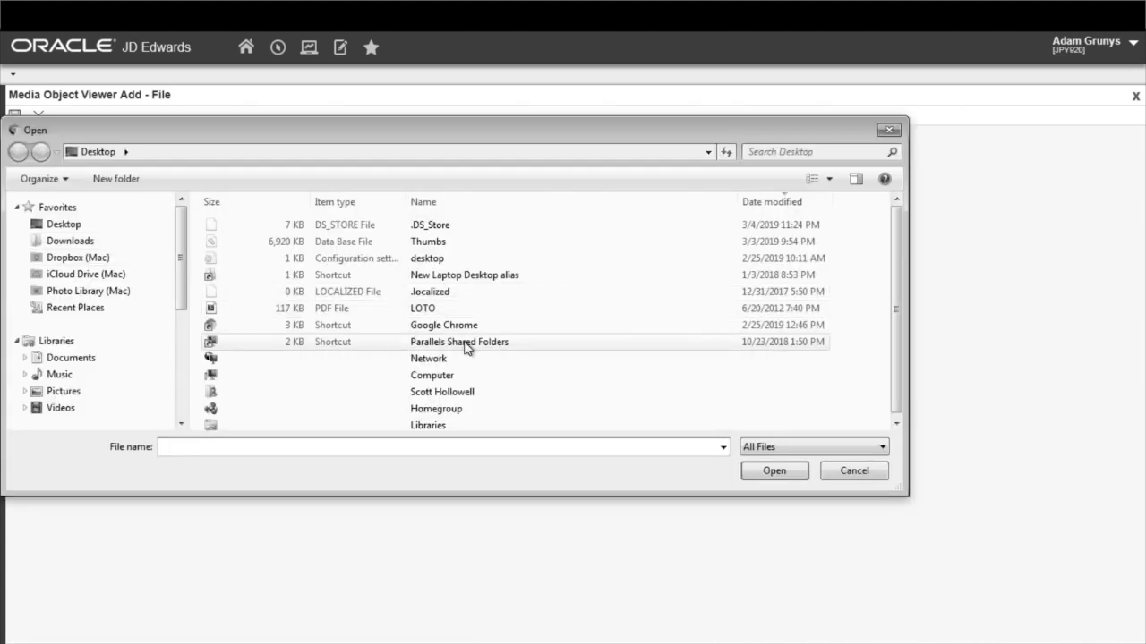
double_click(422, 309)
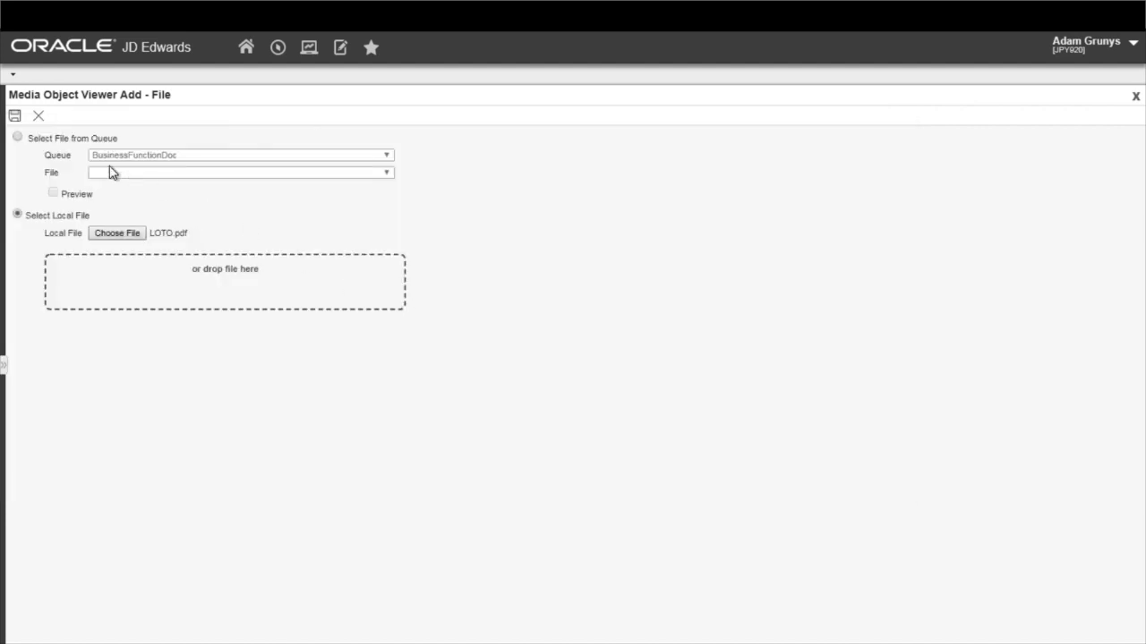
left_click(14, 117)
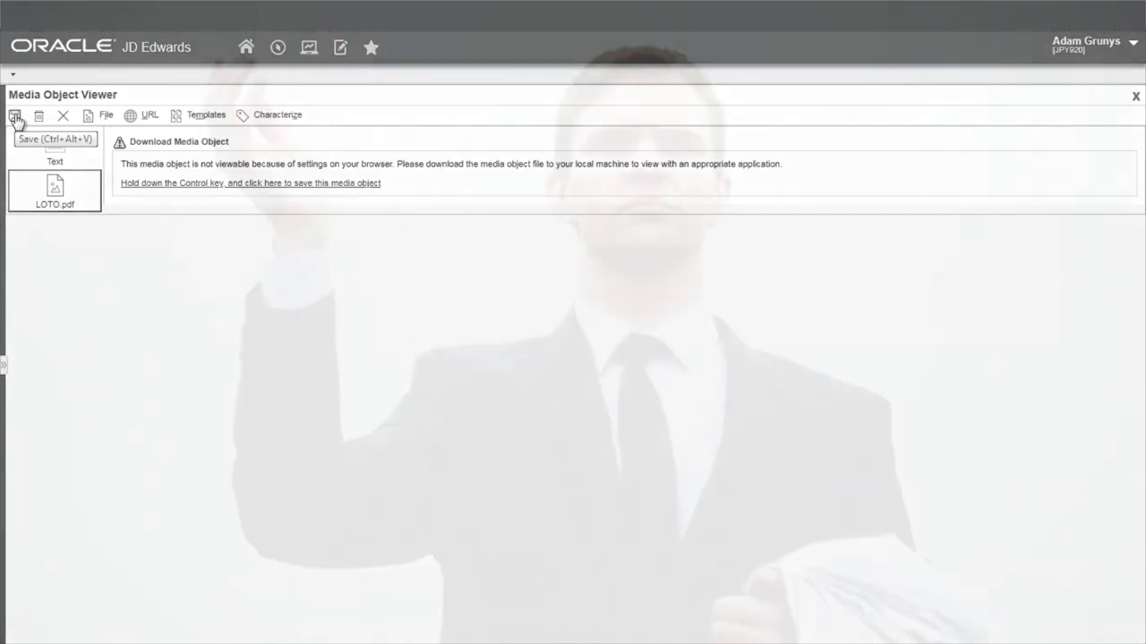
Print the work order report for 400012 and refresh Recent Reports to find it.
left_click(15, 117)
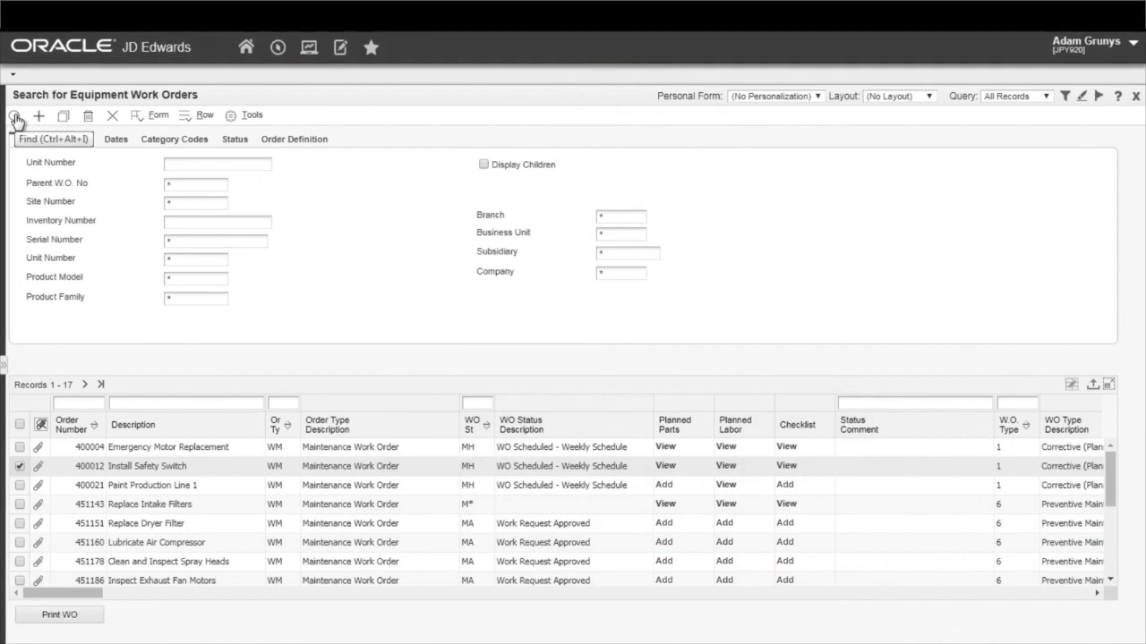
left_click(72, 615)
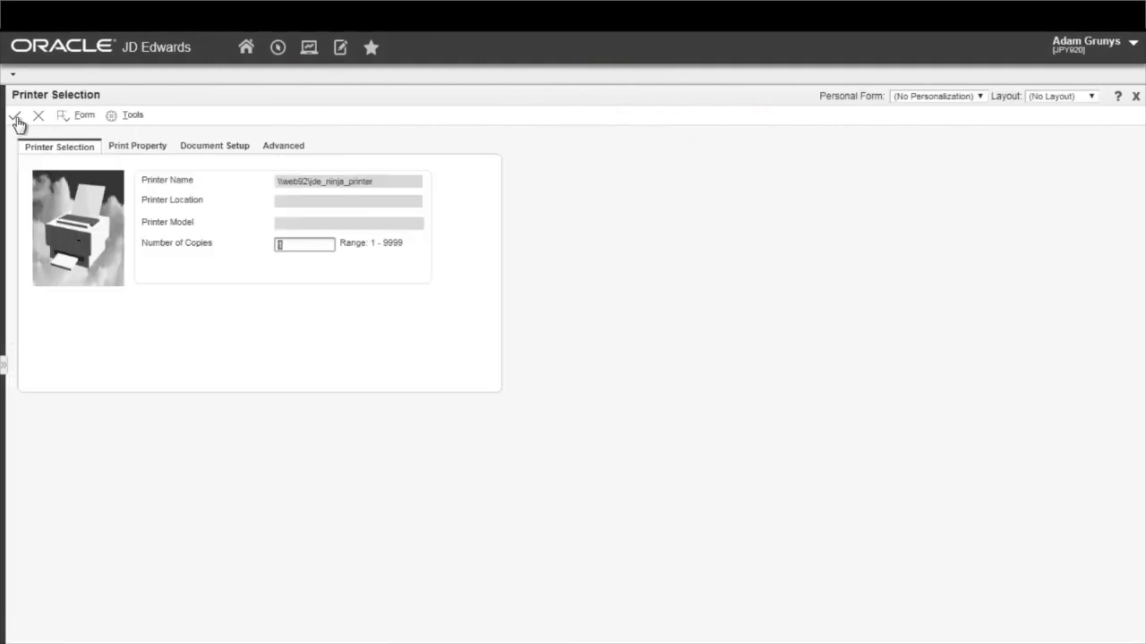
left_click(14, 118)
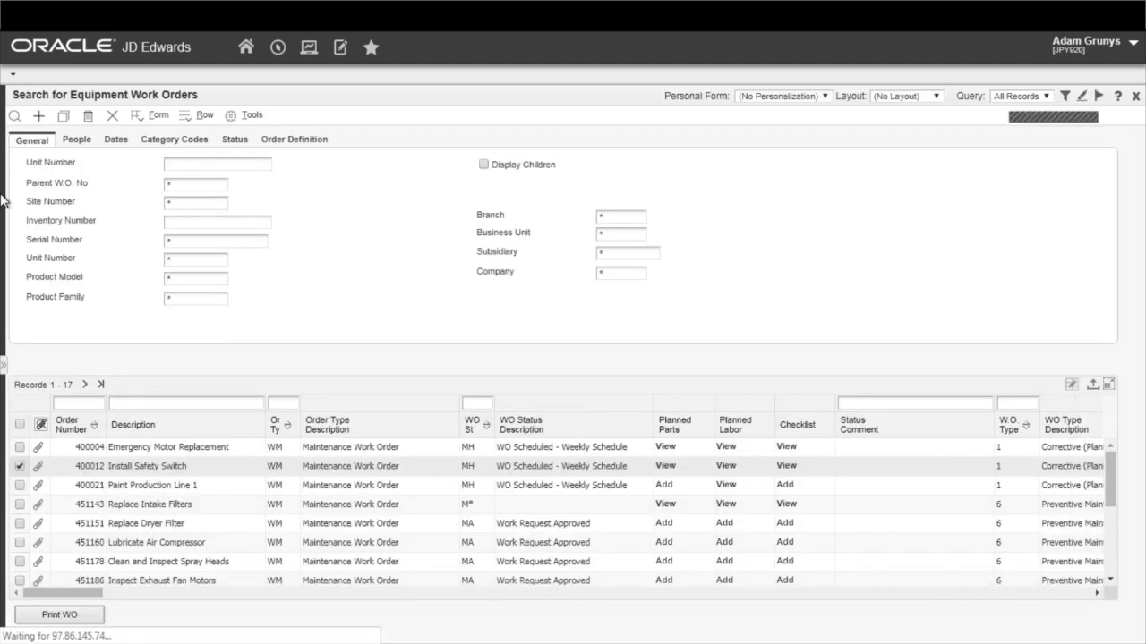
left_click(5, 359)
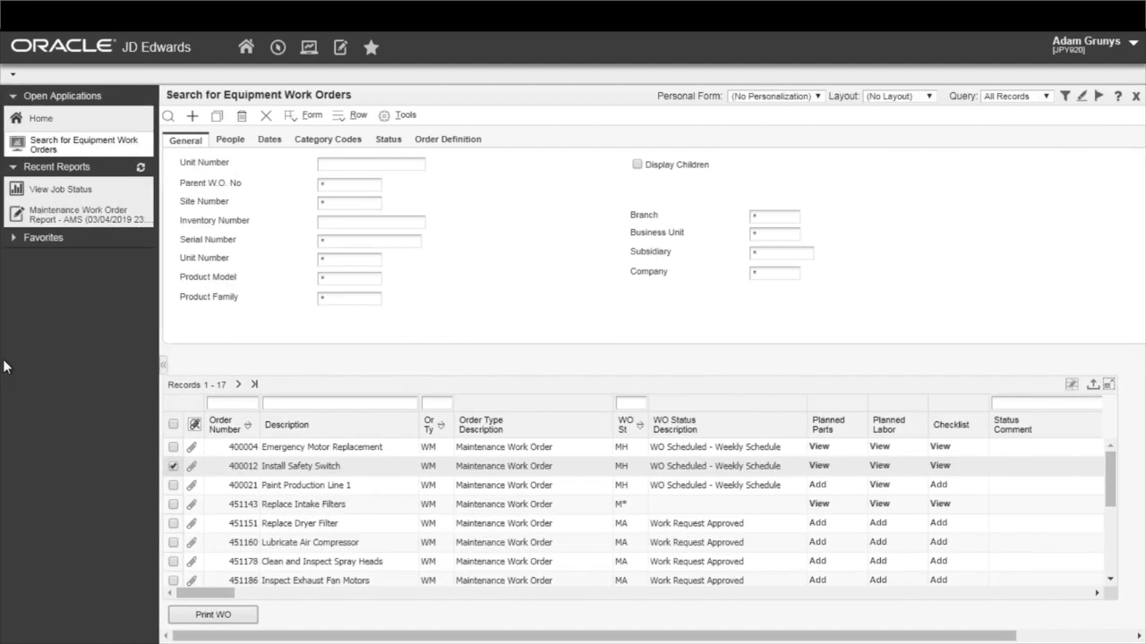
left_click(141, 168)
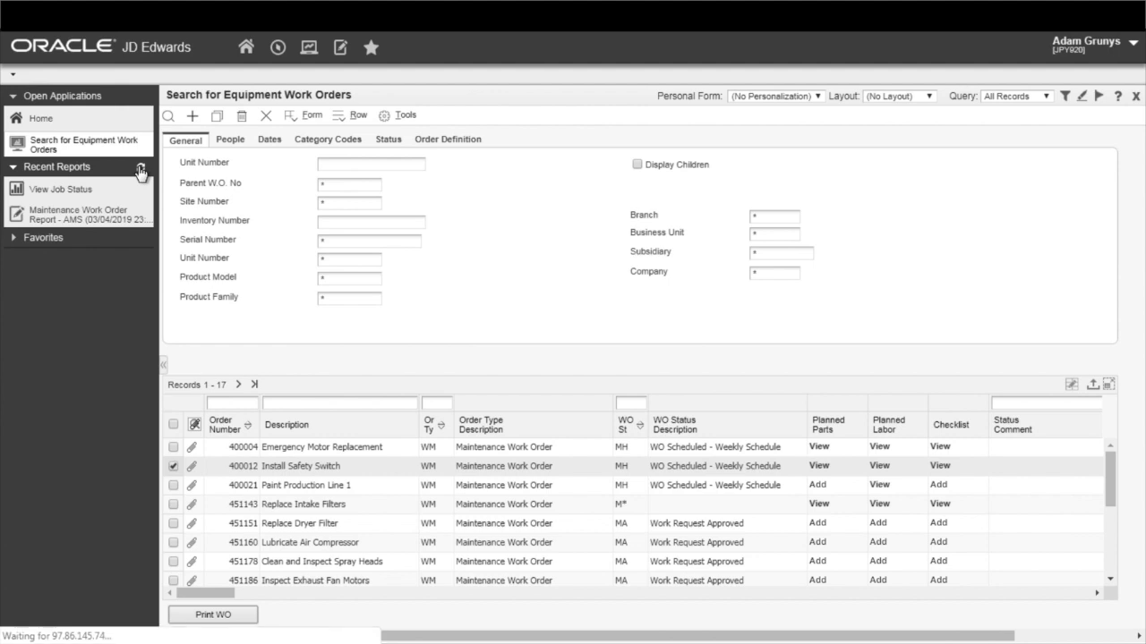
Open the new Maintenance Work Order Report and scroll through both pages and back.
left_click(96, 212)
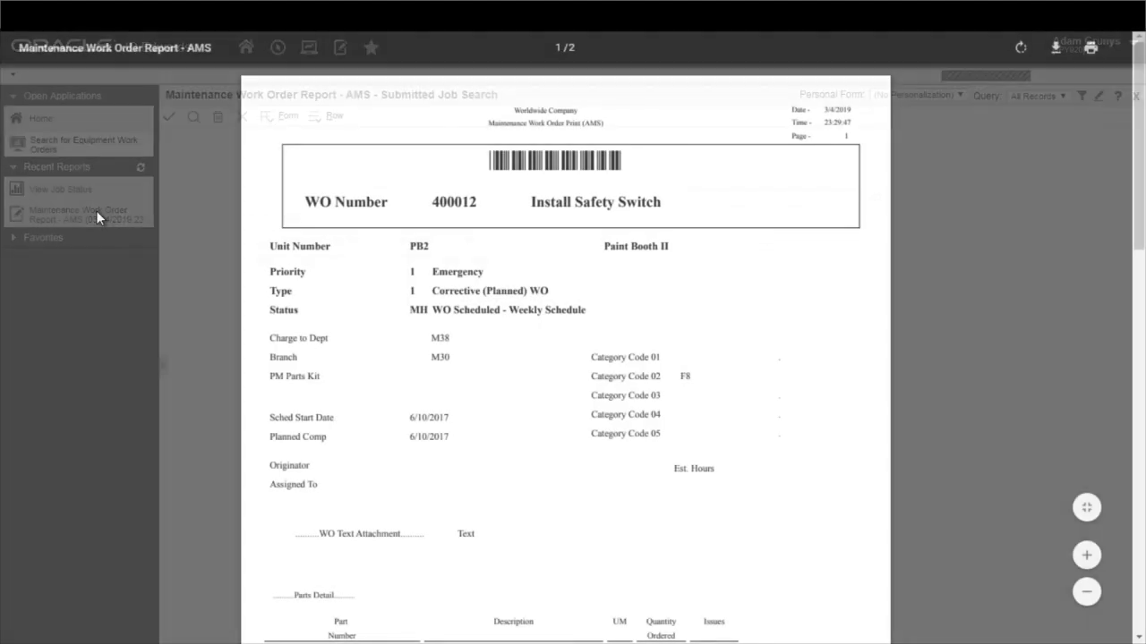
scroll(412, 448, "down", 15)
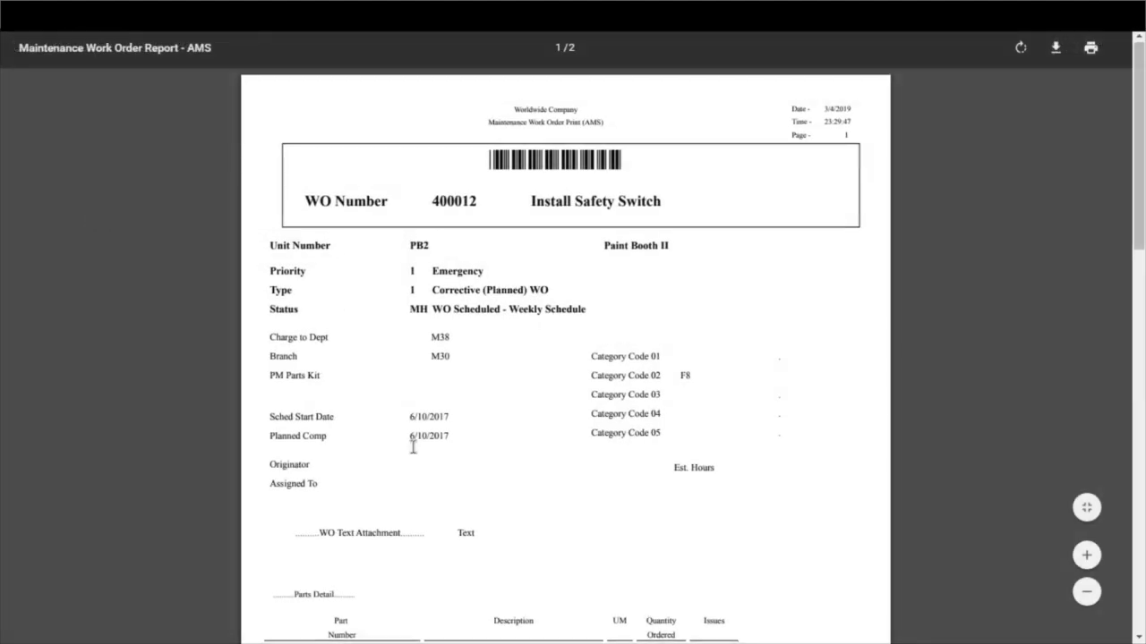
scroll(413, 448, "down", 3)
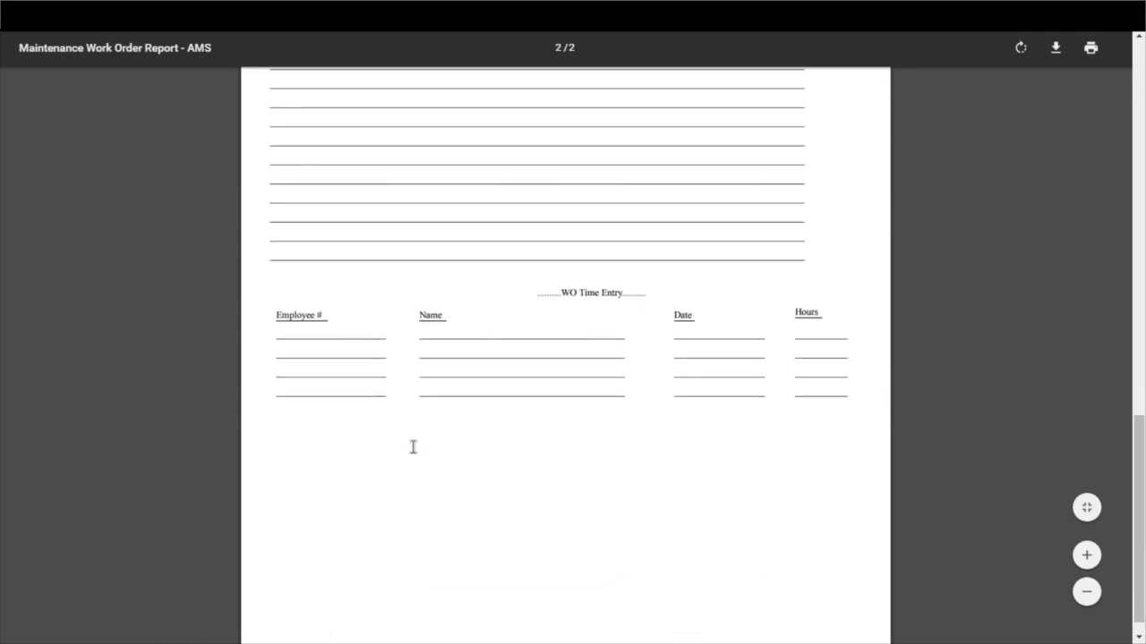
scroll(413, 448, "up", 20)
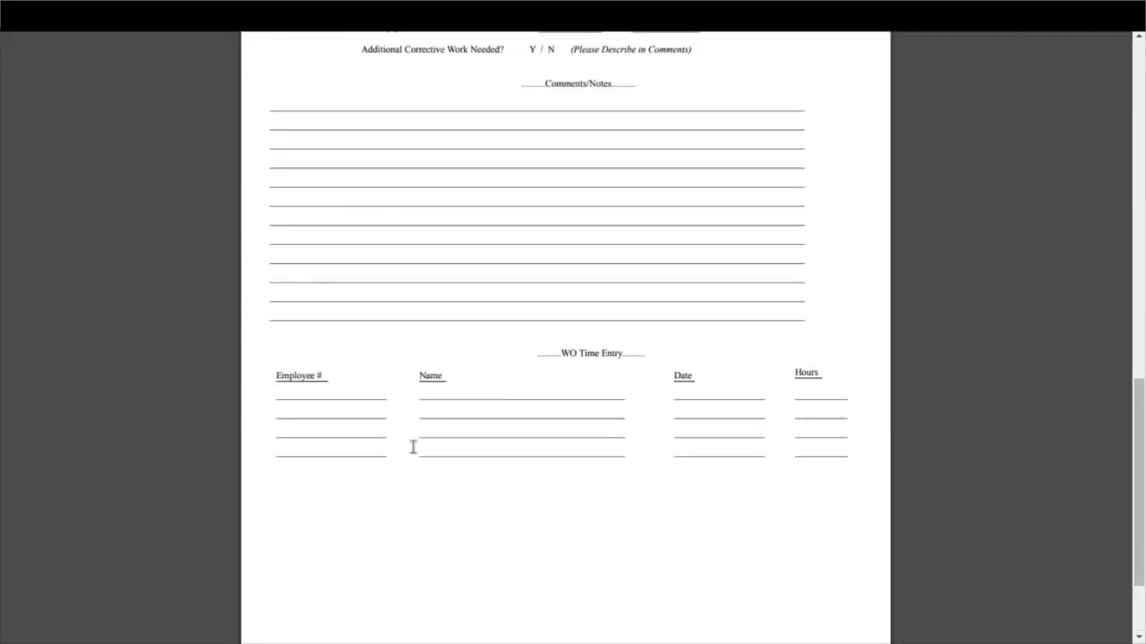
scroll(413, 448, "up", 2)
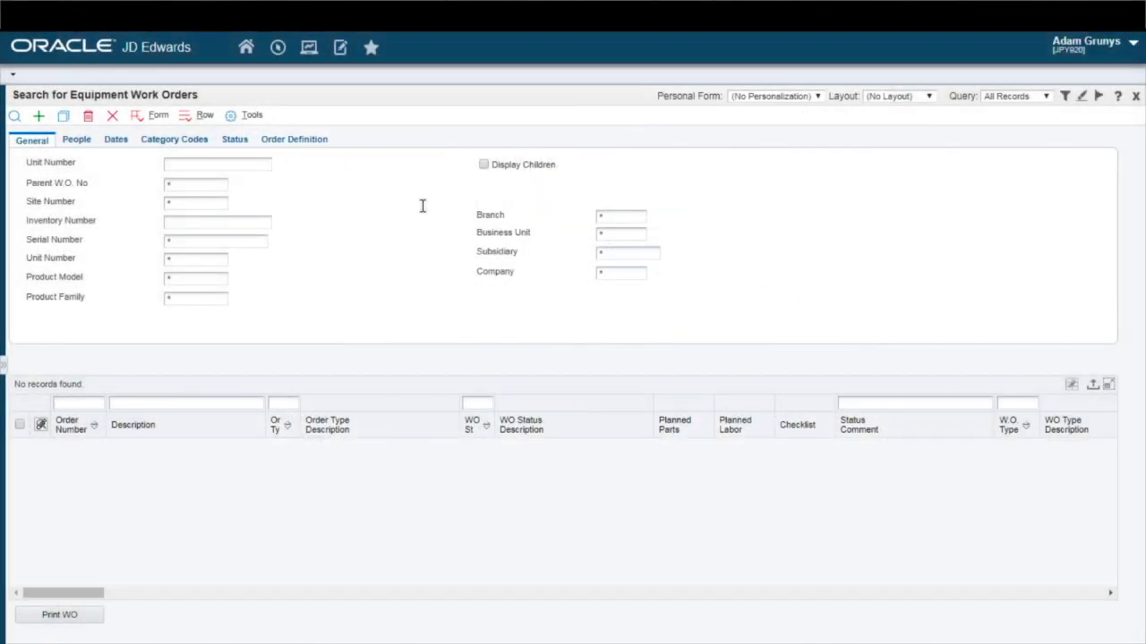
List all equipment work orders and check 400004, 400012, 400021 and 451143.
left_click(15, 116)
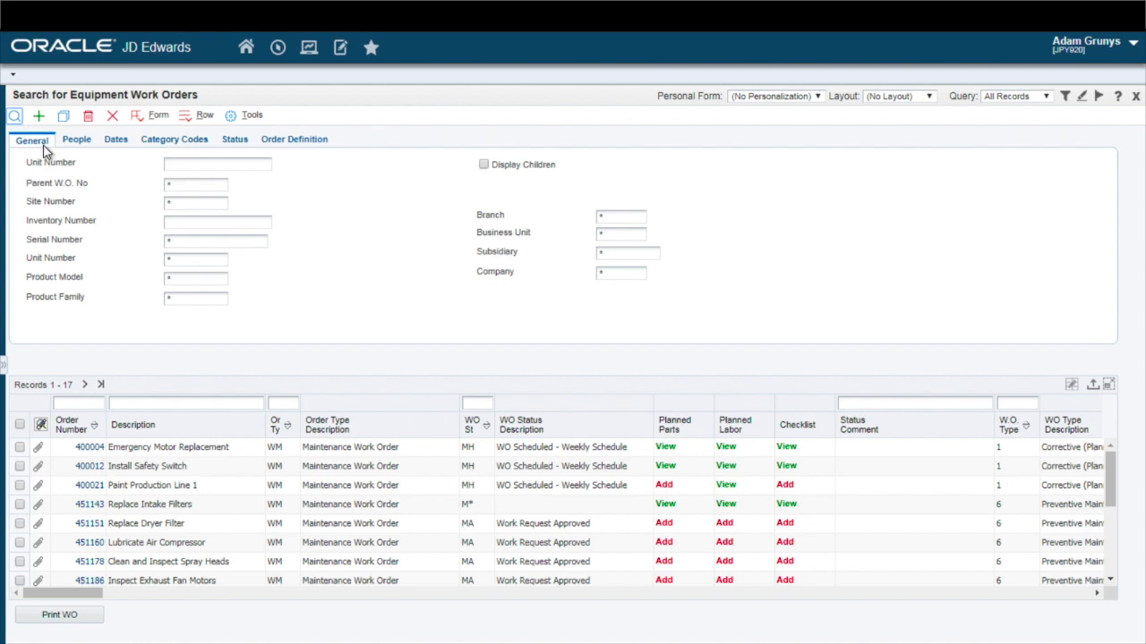
left_click(19, 450)
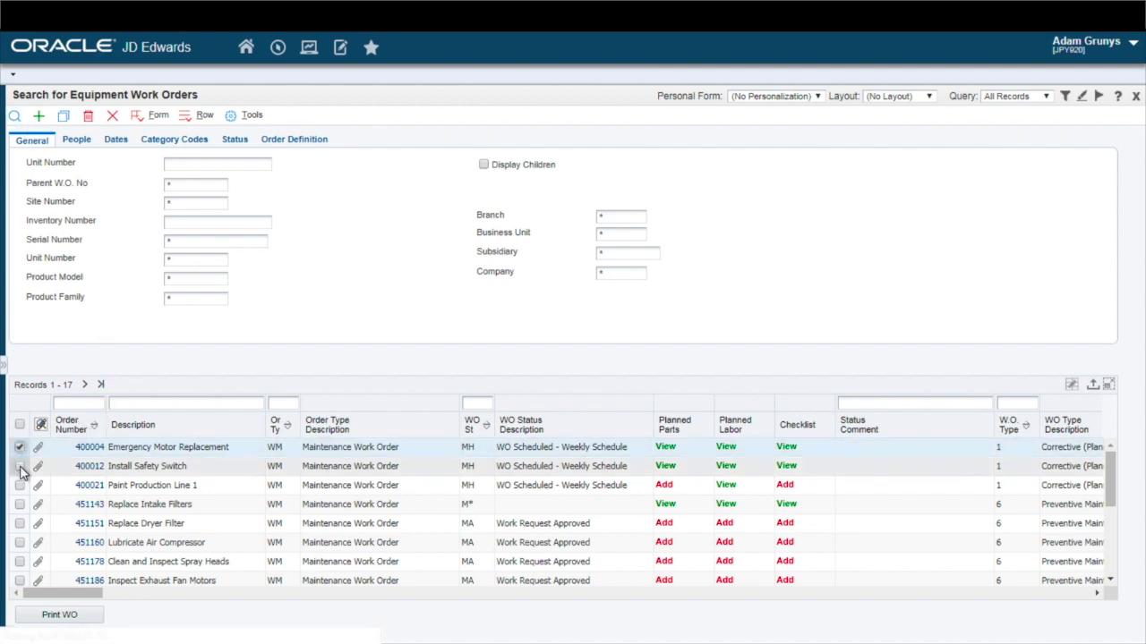
left_click(19, 467)
left_click(19, 485)
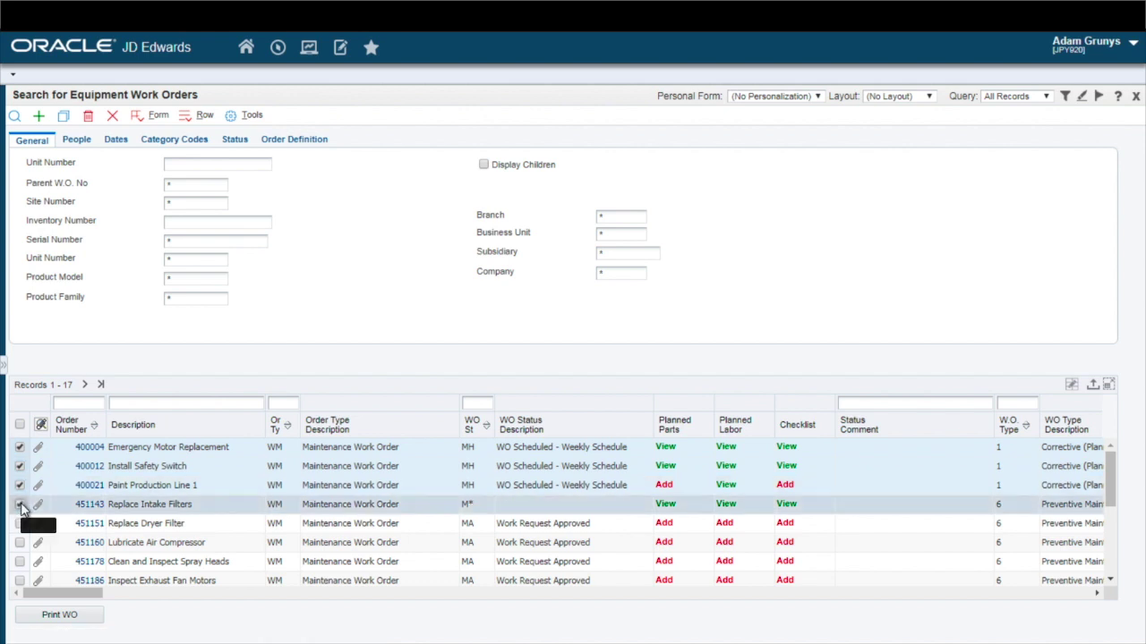
left_click(20, 504)
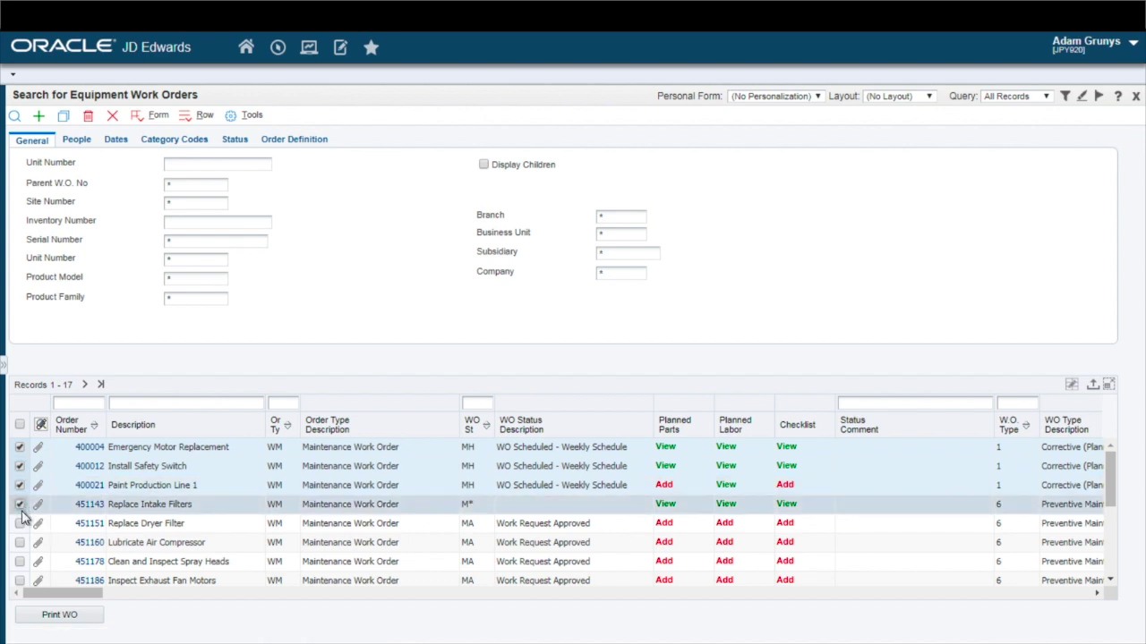
Submit Print WO for the four checked work orders.
left_click(59, 616)
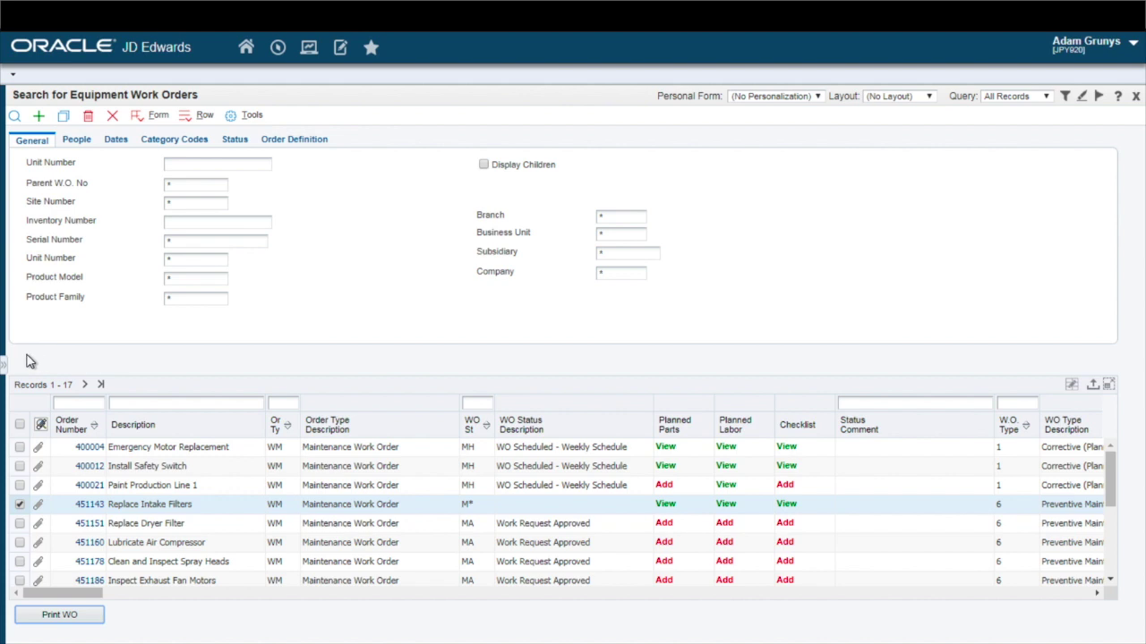
Open the latest report from Recent Reports and scroll to the appended Lockout Tagout pages.
left_click(4, 372)
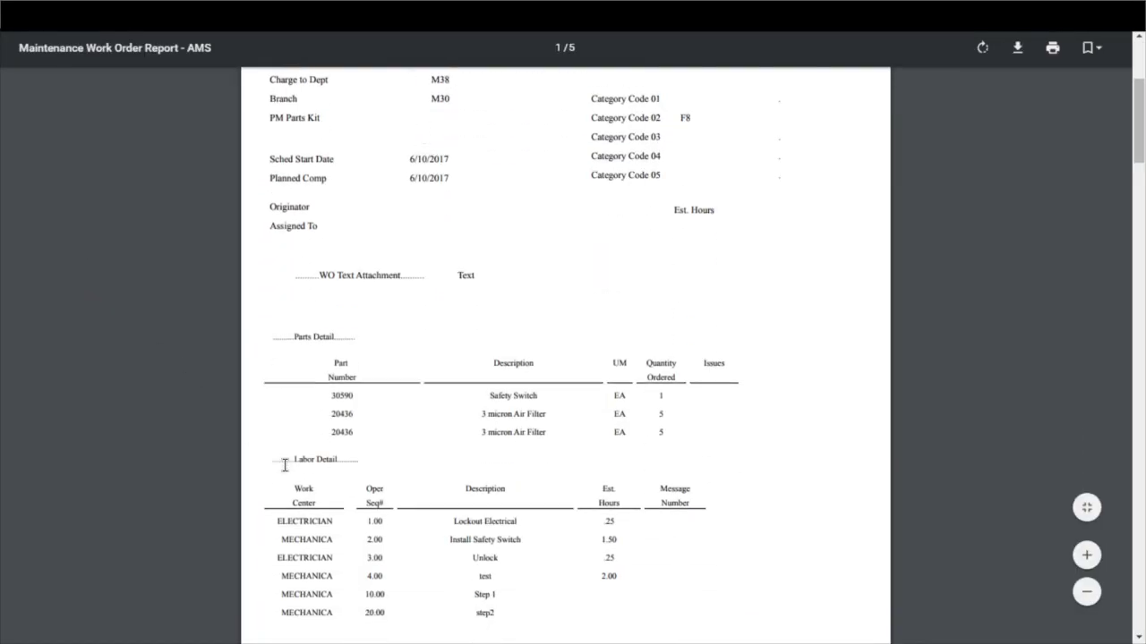
scroll(284, 461, "down", 10)
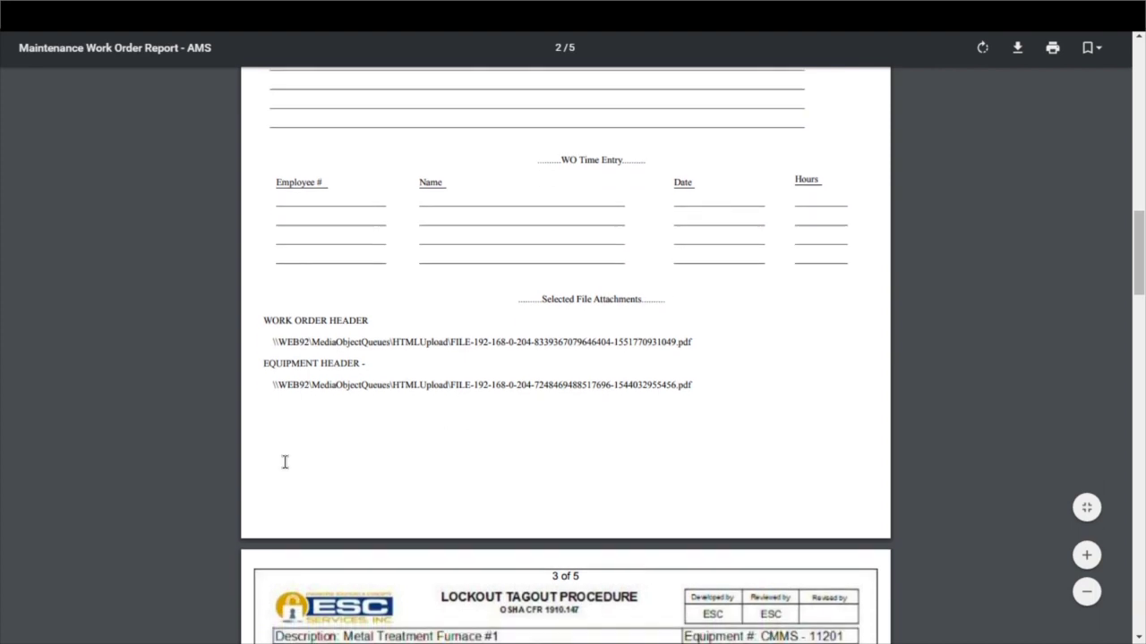
scroll(285, 462, "down", 10)
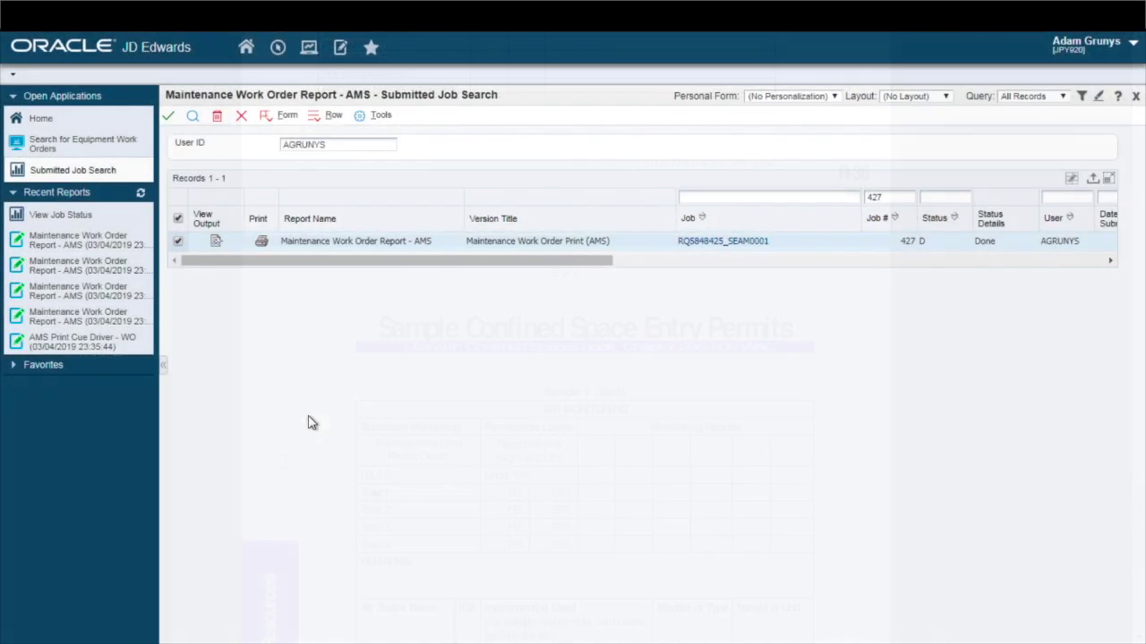
Uncheck 451143 and open work order 400004's web-link attachment for the Cat D8T Dozer.
left_click(242, 117)
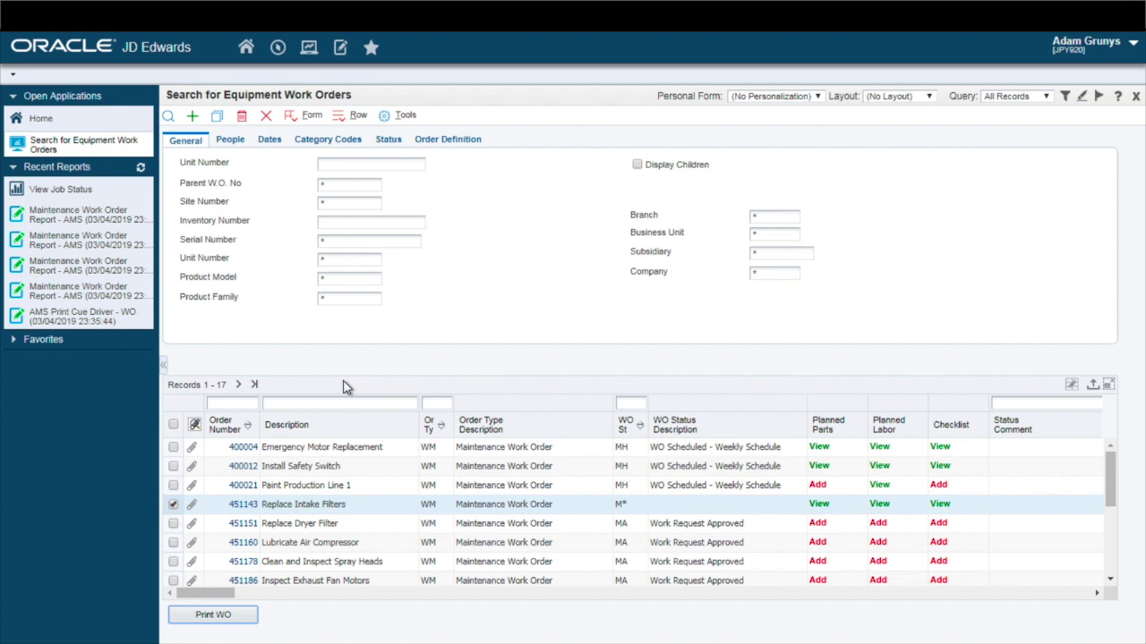
left_click(173, 504)
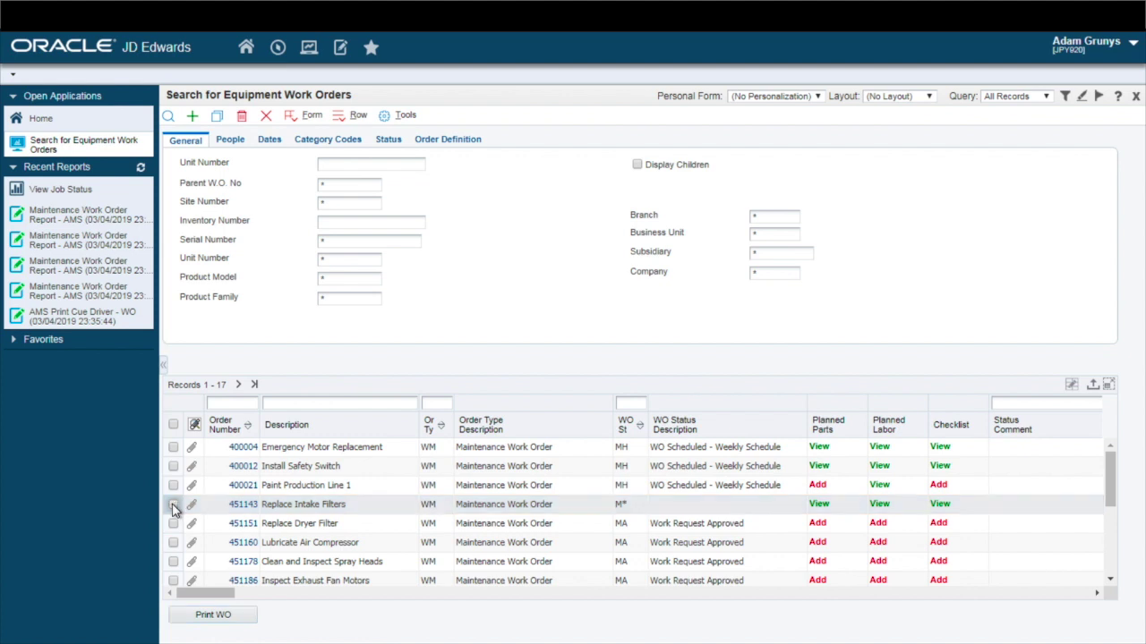
left_click(165, 369)
left_click(37, 450)
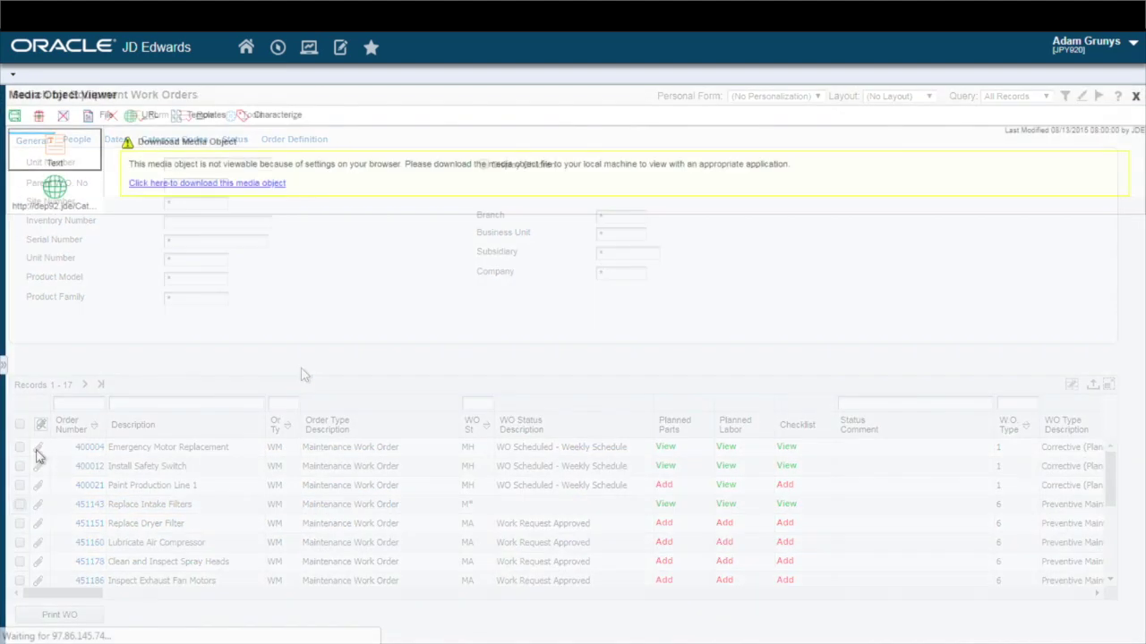
left_click(63, 198)
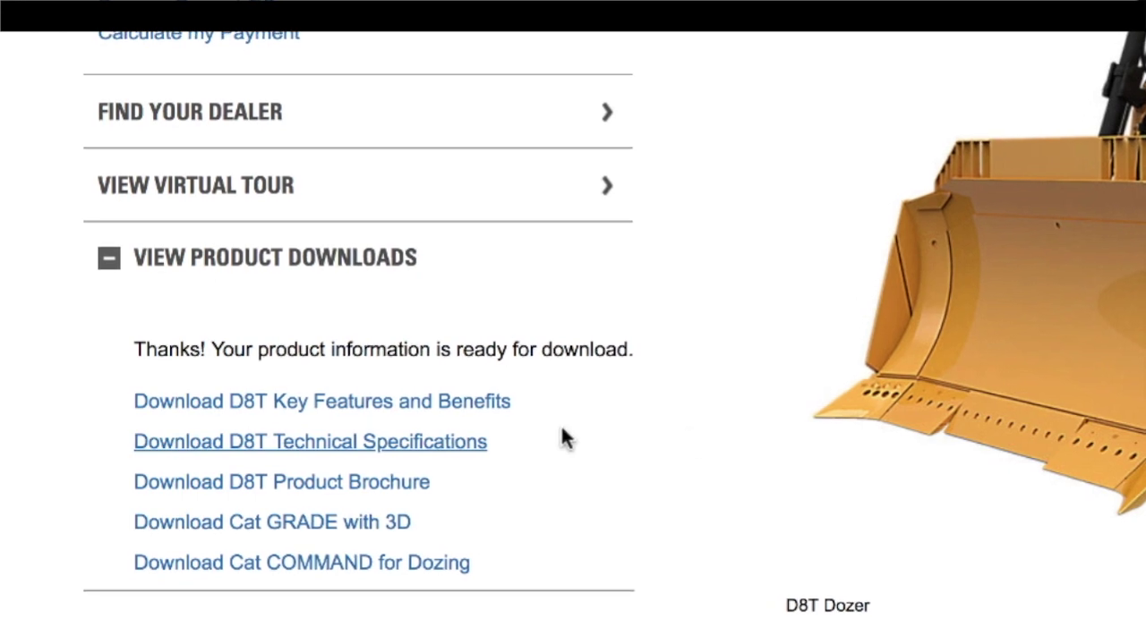
Open the 'Download D8T Technical Specifications' document from the product downloads list.
left_click(468, 446)
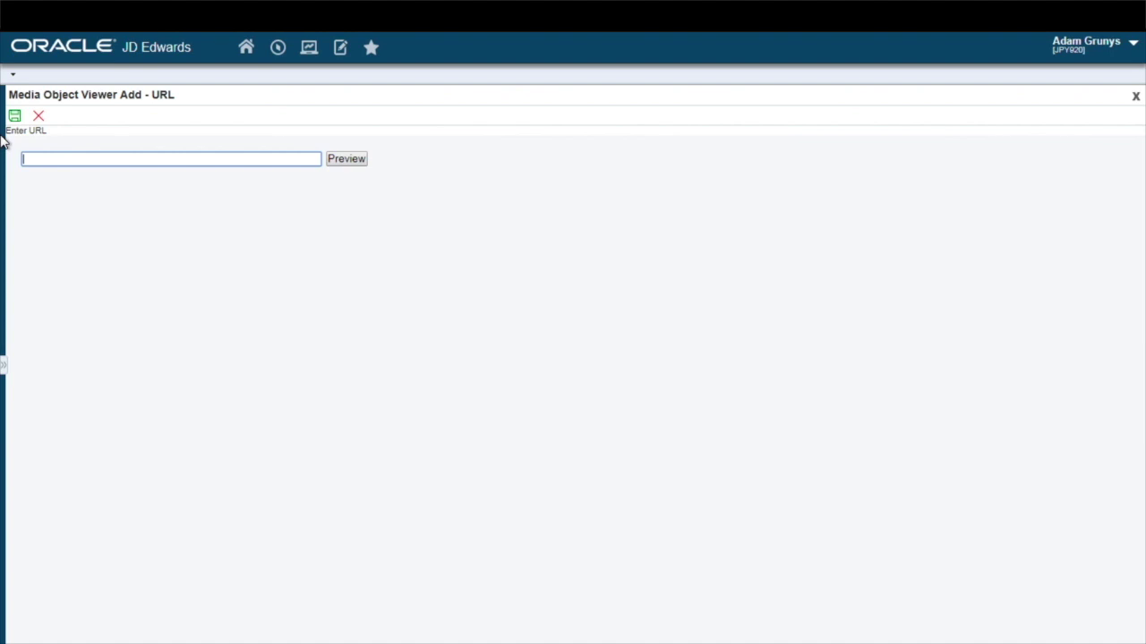
Paste the Caterpillar document link into Enter URL and preview it.
key("ctrl+v")
left_click(348, 160)
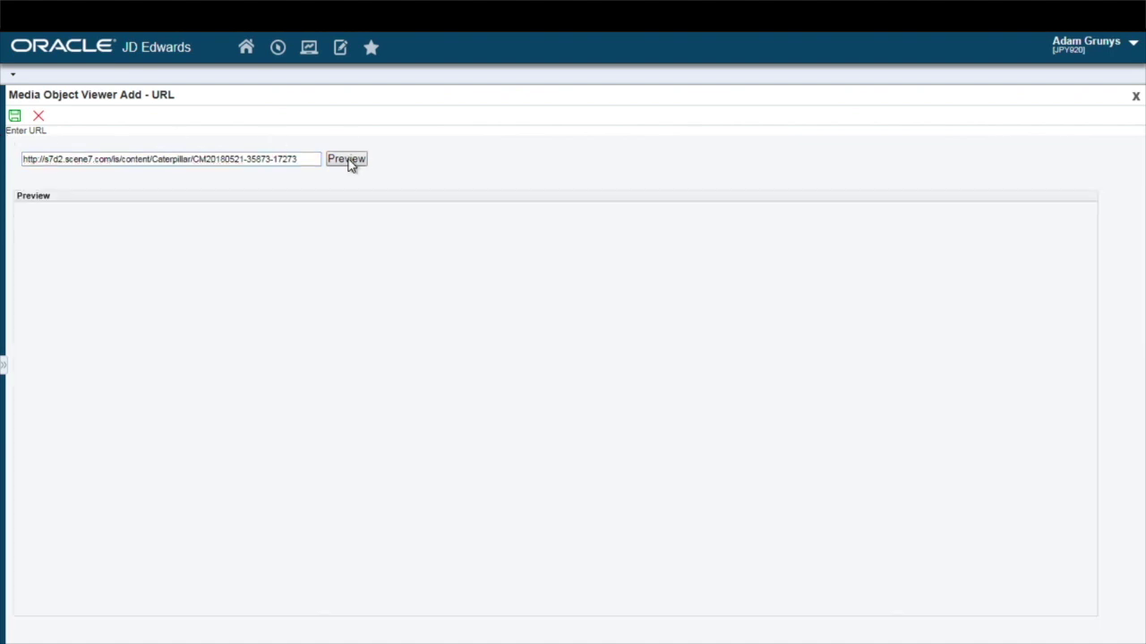